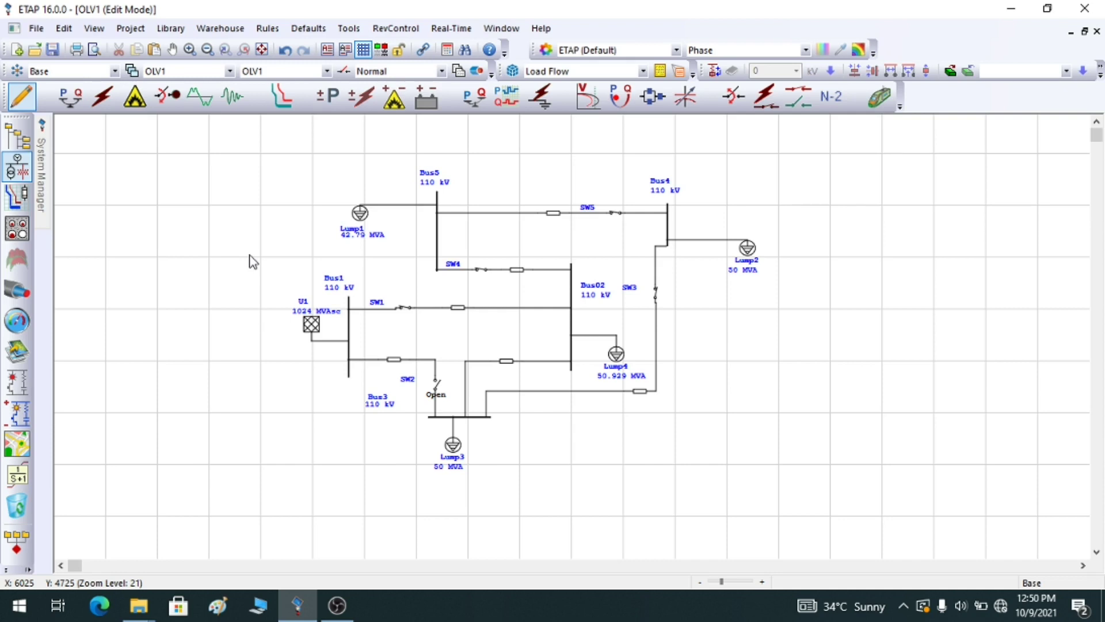
# - Set switch SW2 between Line3 and Bus3 to Close in its Switch Editor
pyautogui.doubleClick(436, 388)
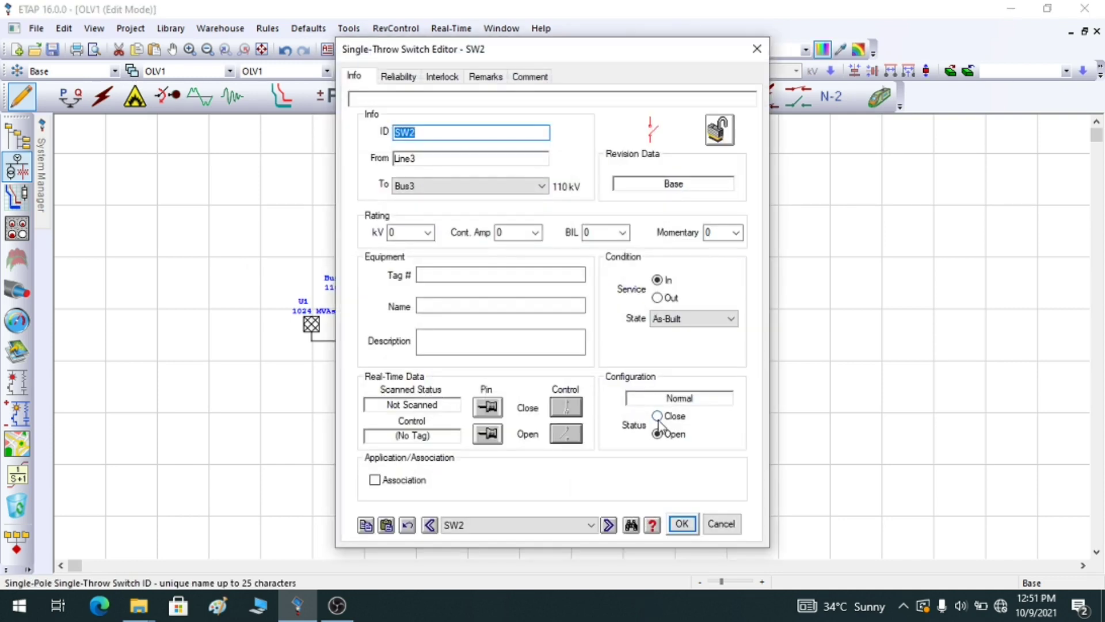
pyautogui.click(657, 415)
pyautogui.click(682, 524)
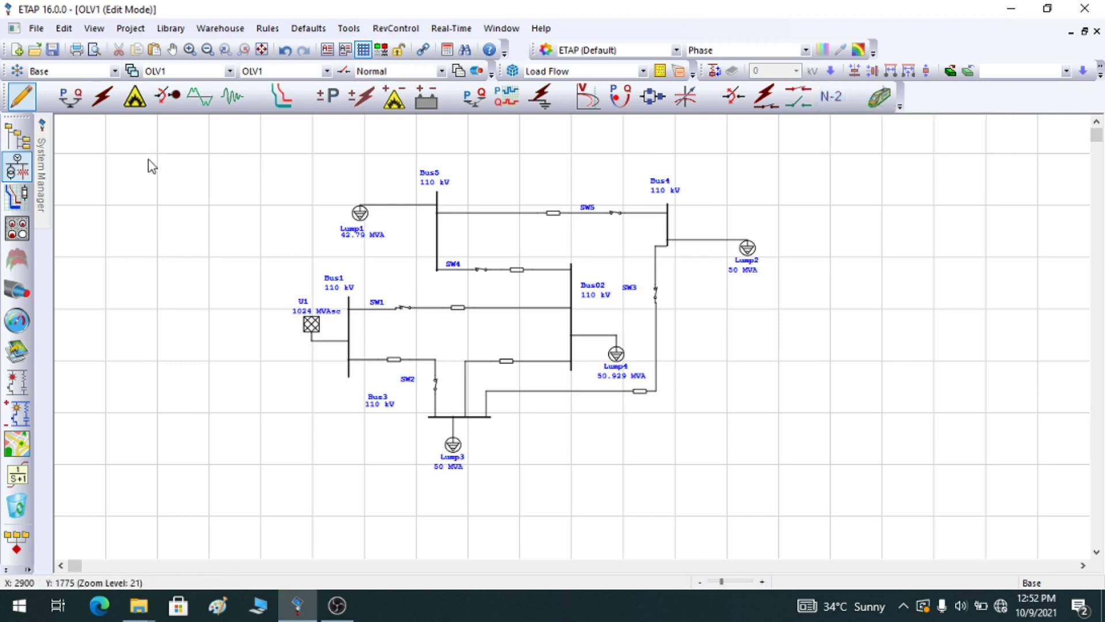
# - Enter Load Flow Analysis mode with Auto Run Load Flow on, showing Bus5 at 106.2 kV
pyautogui.click(79, 108)
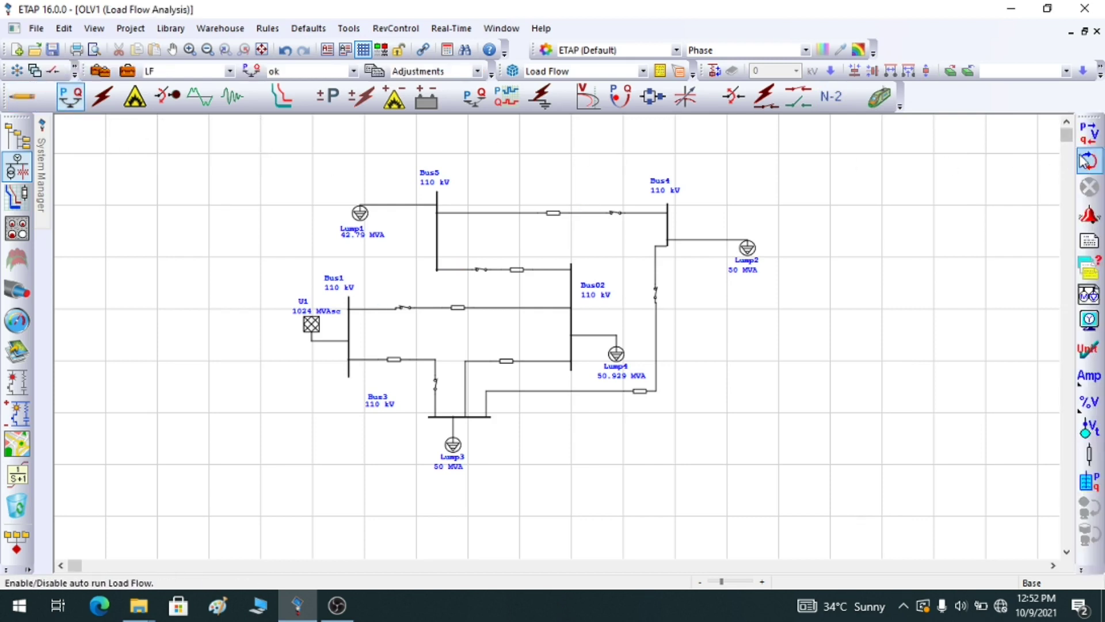
pyautogui.click(1096, 171)
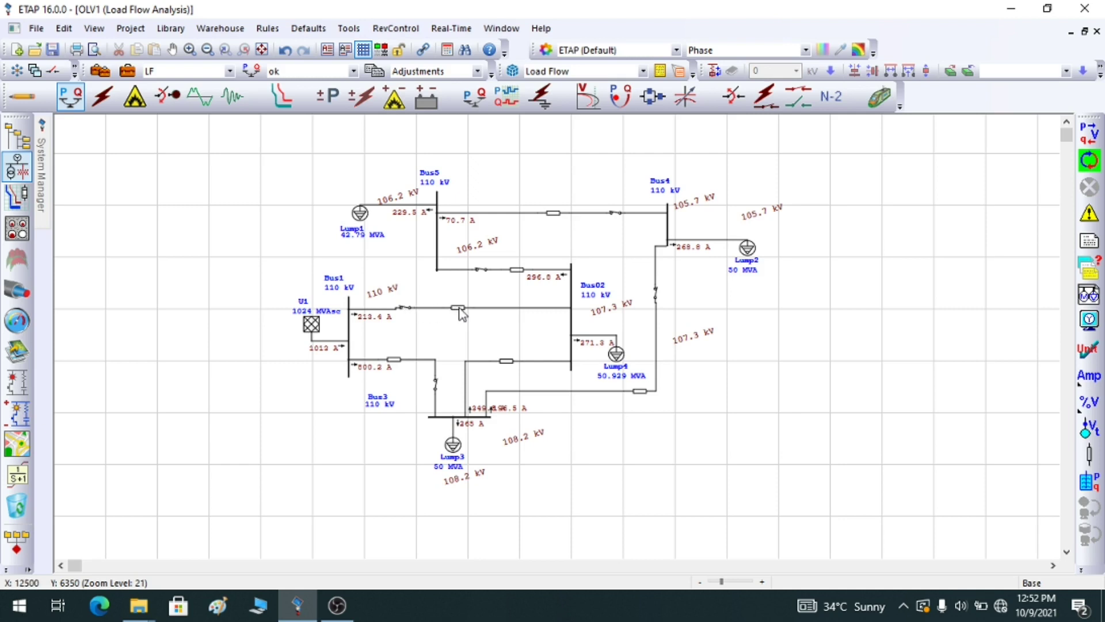
pyautogui.click(405, 309)
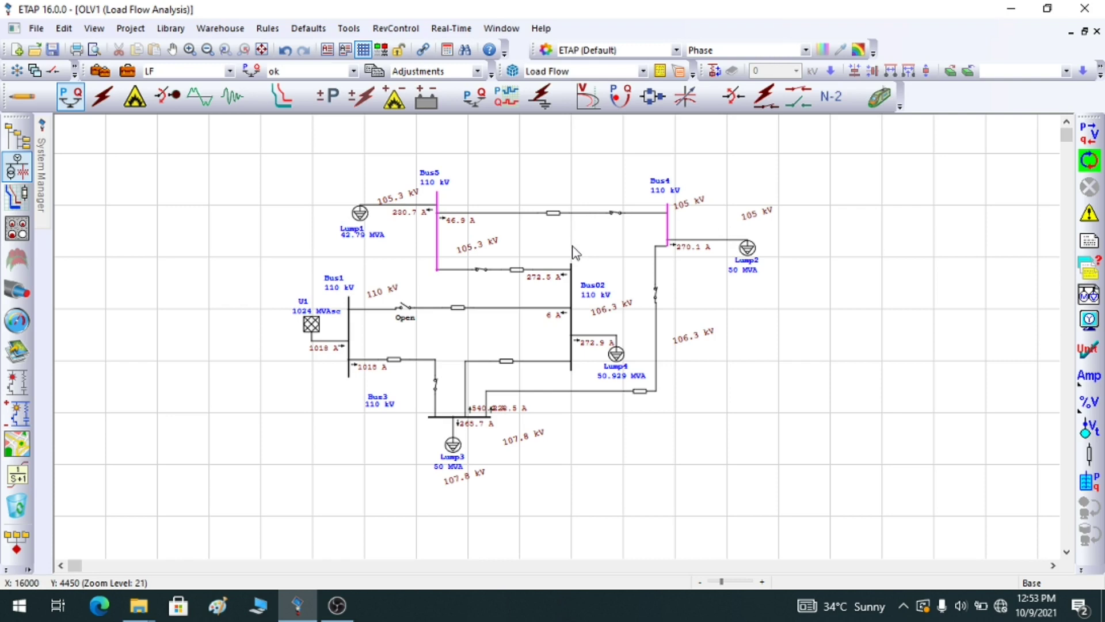
pyautogui.doubleClick(403, 310)
pyautogui.doubleClick(481, 271)
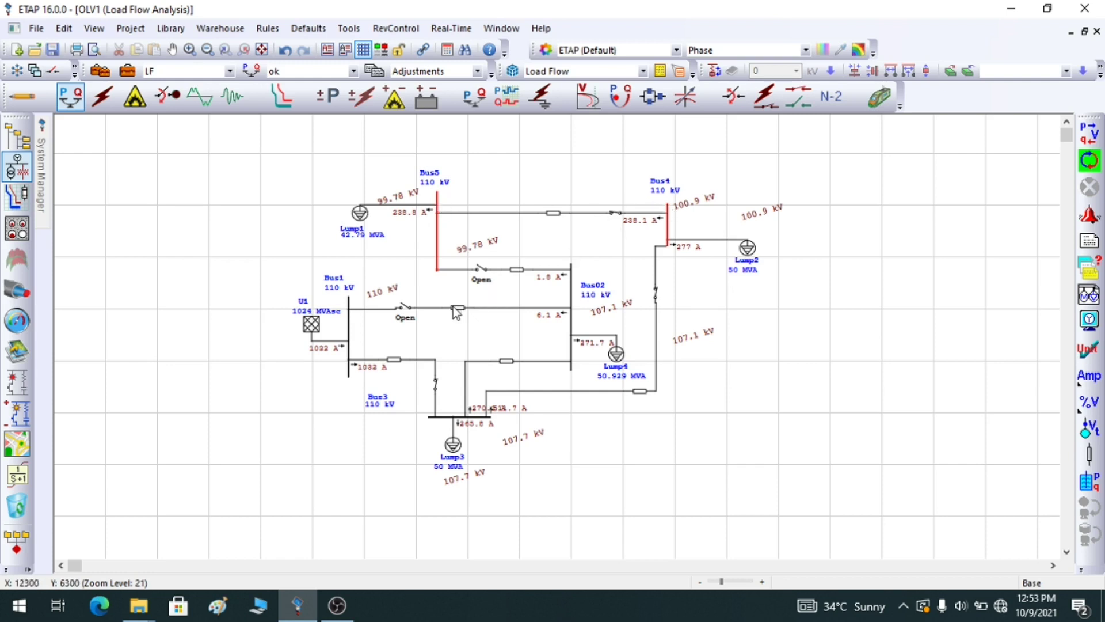
pyautogui.click(482, 270)
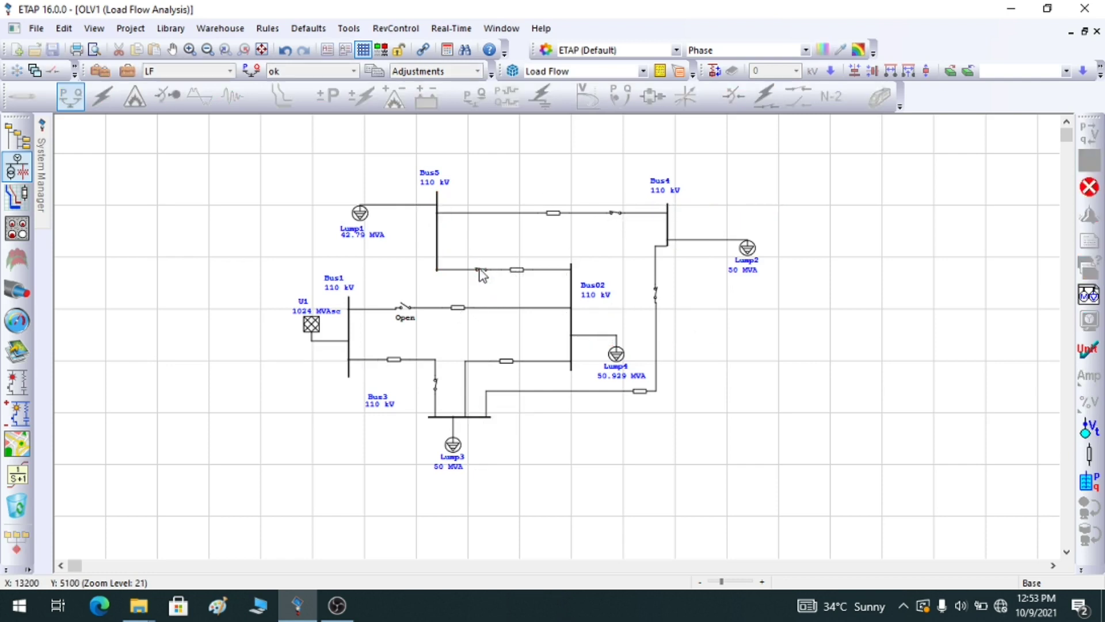
pyautogui.click(402, 311)
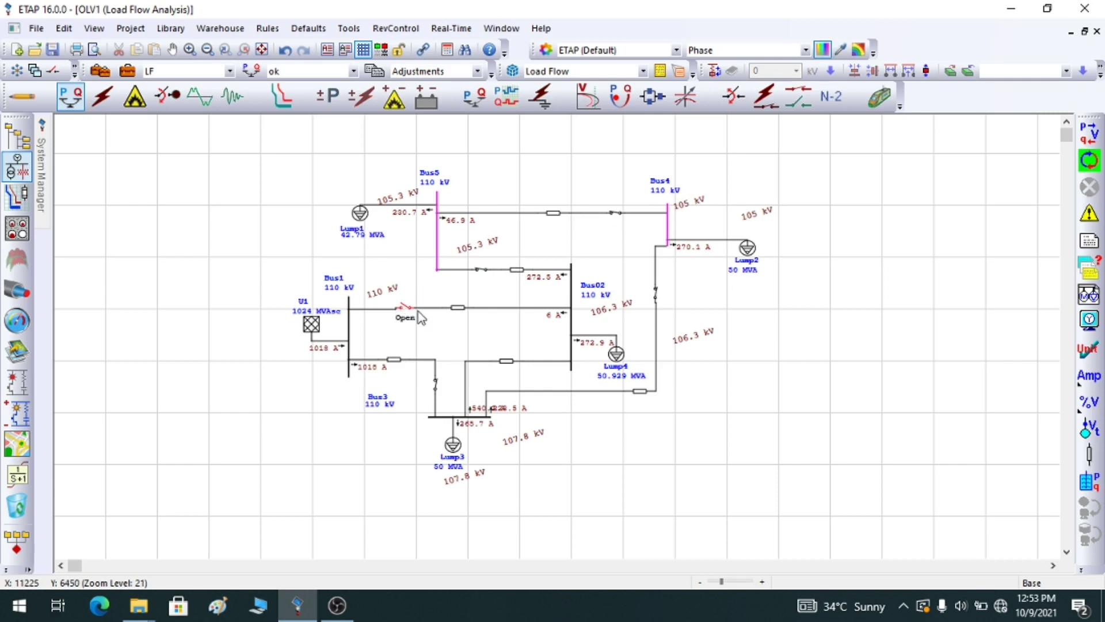
pyautogui.click(480, 271)
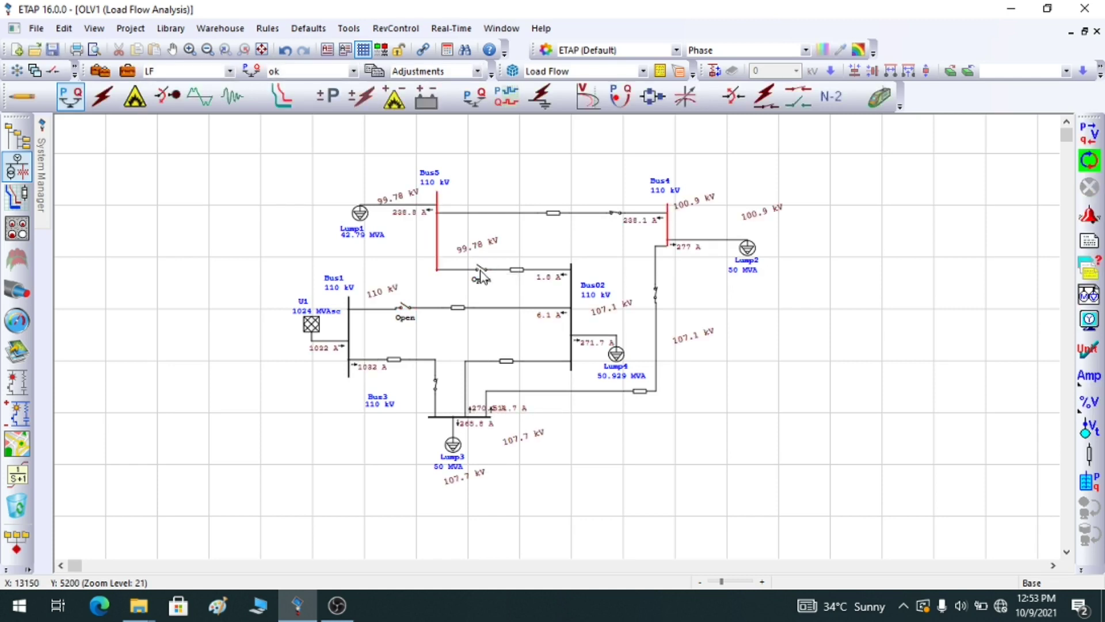
pyautogui.click(617, 215)
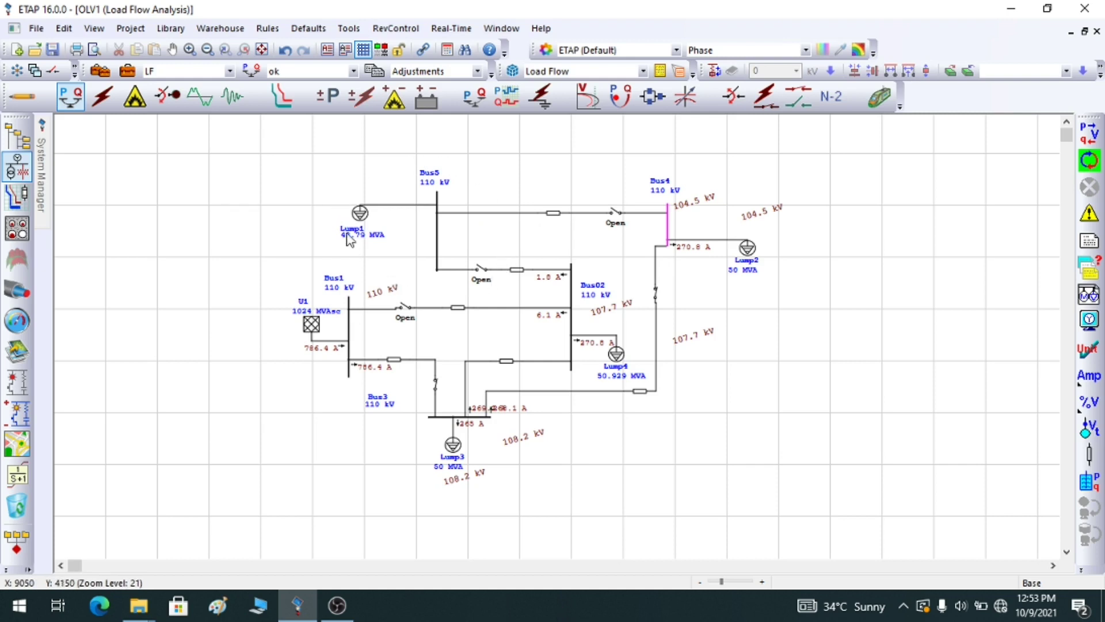
pyautogui.click(615, 213)
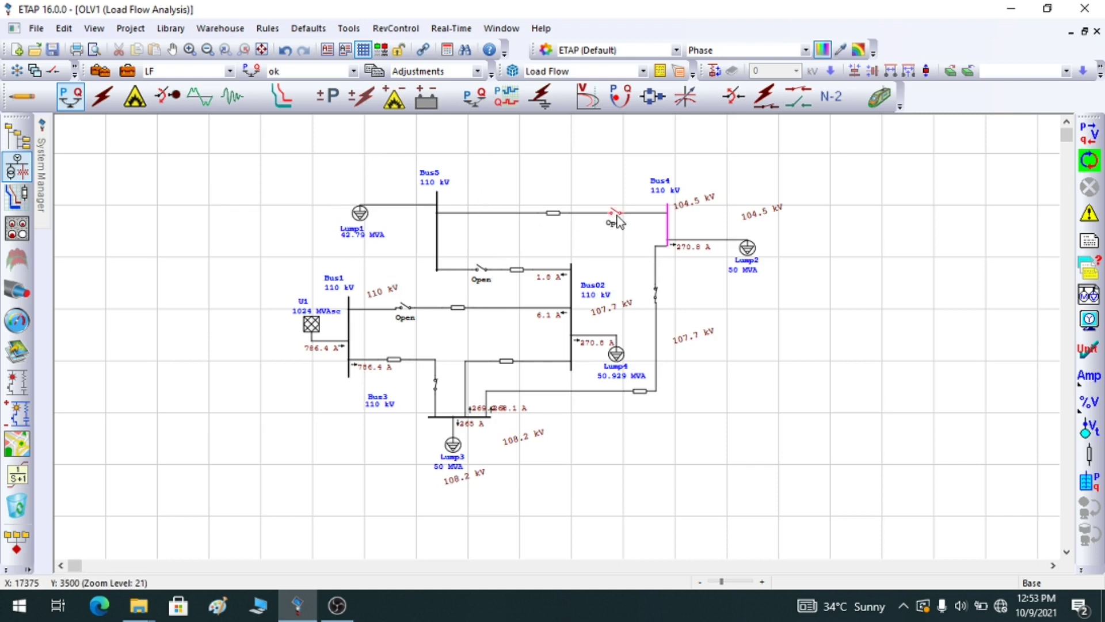
pyautogui.click(479, 268)
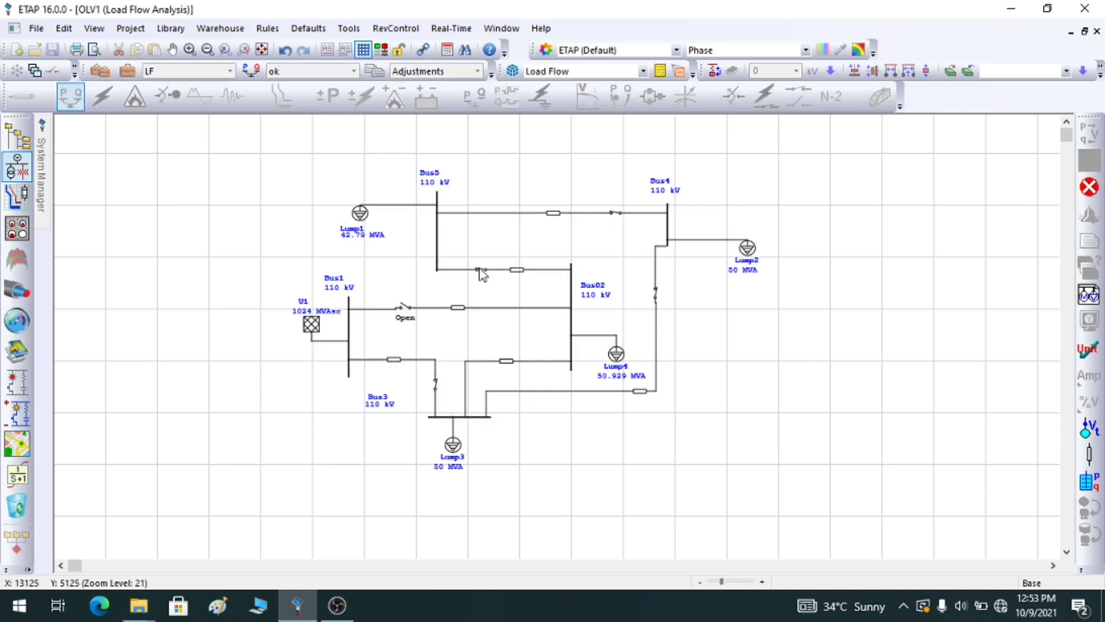
pyautogui.click(406, 309)
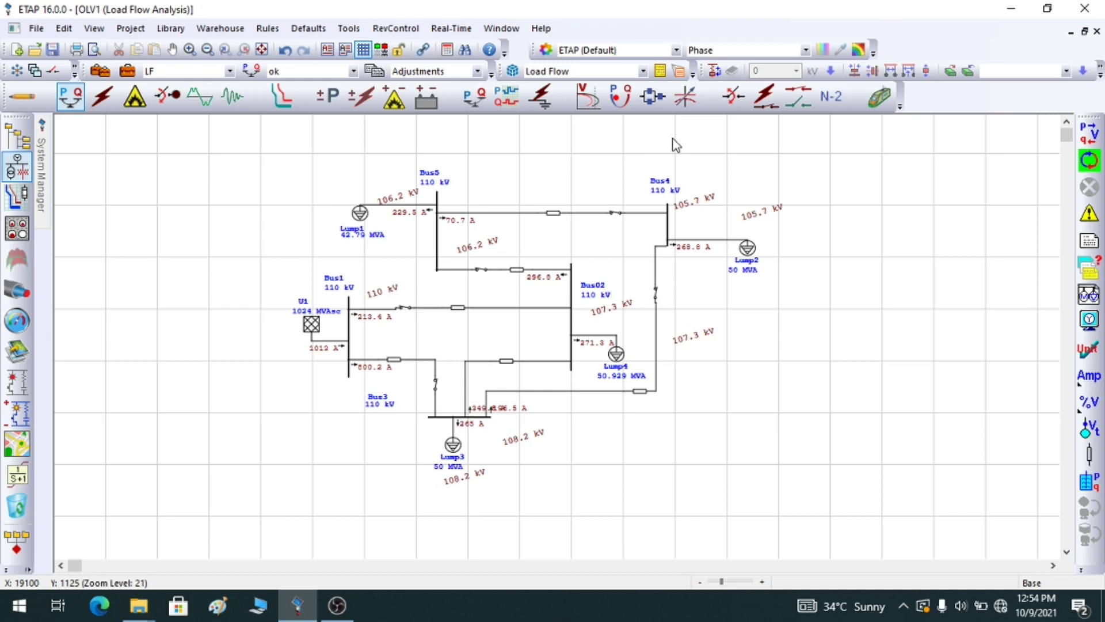
# - In Contingency Analysis mode, add all six lines as N-1 outage devices in the CA study case
pyautogui.click(830, 106)
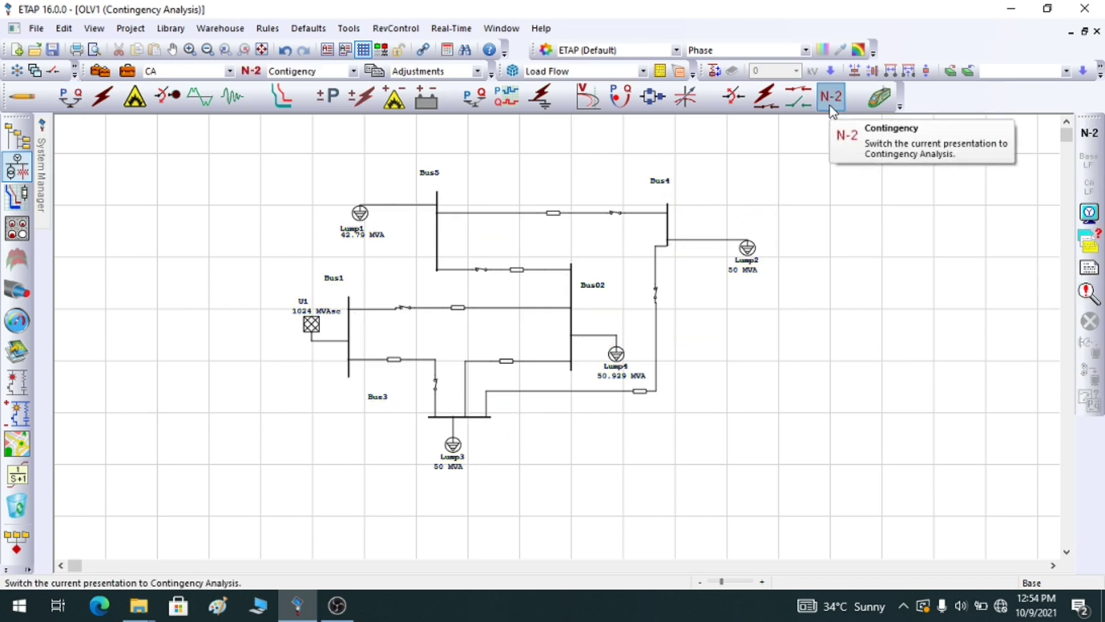
pyautogui.click(127, 70)
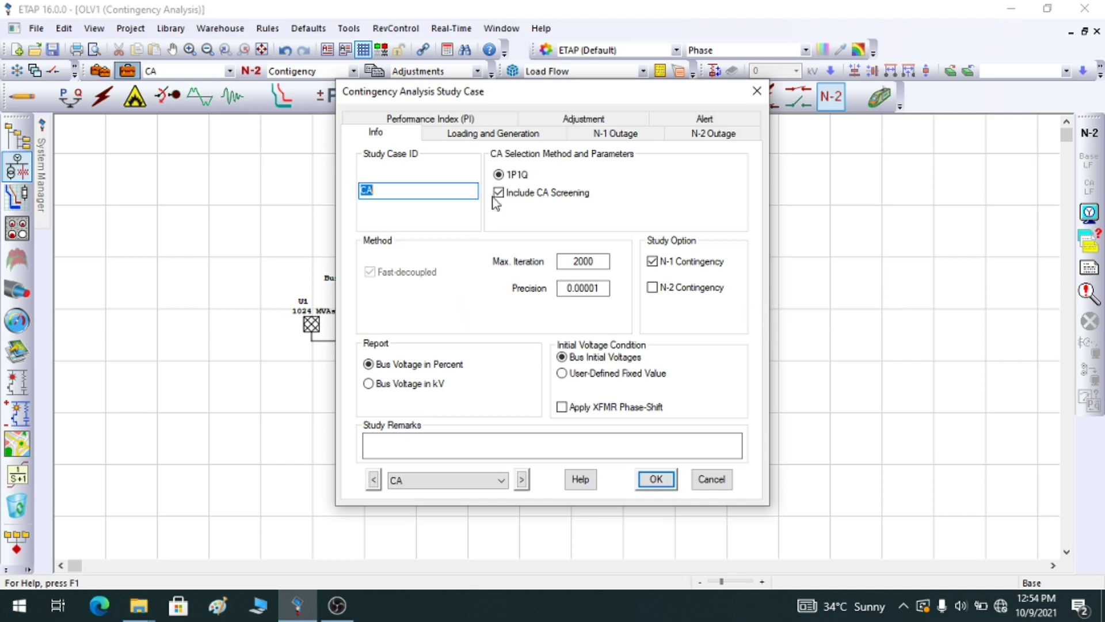
pyautogui.click(603, 134)
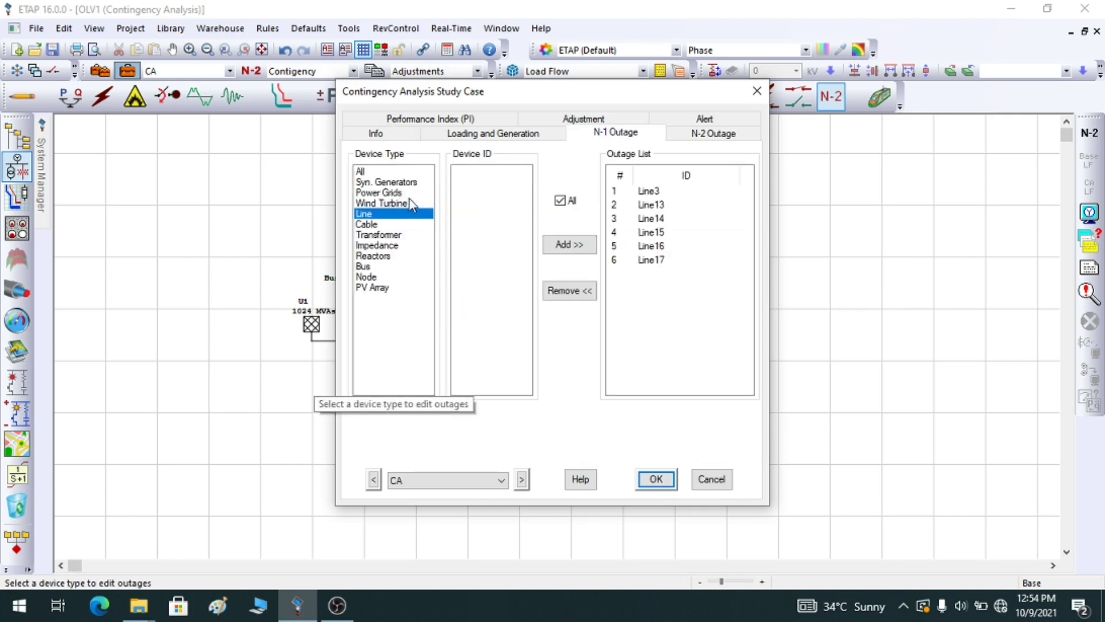
pyautogui.click(404, 233)
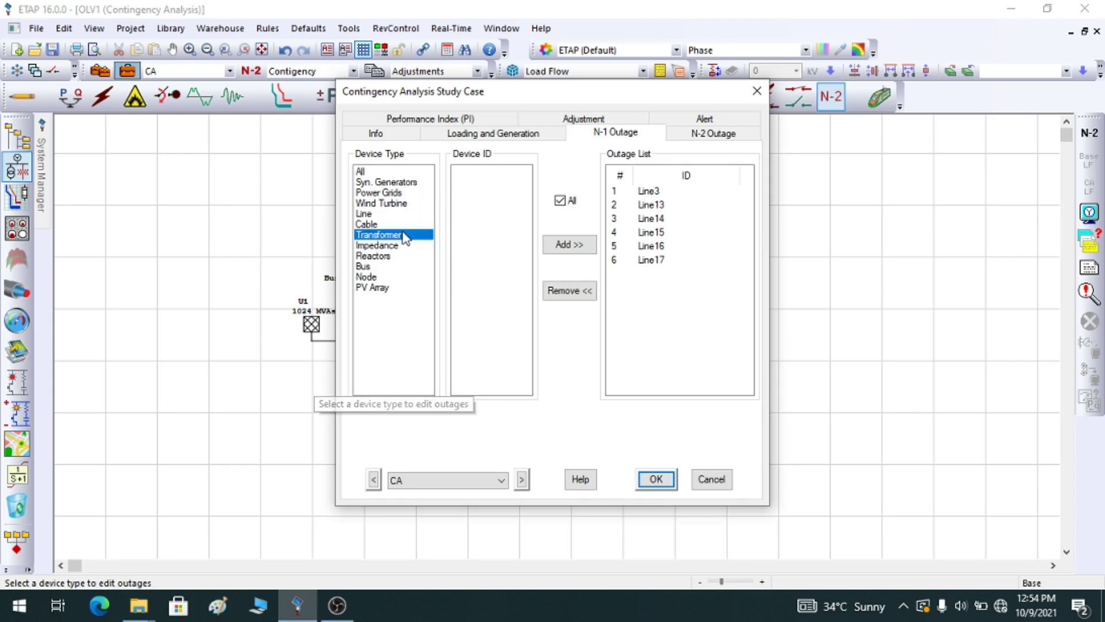
pyautogui.click(402, 214)
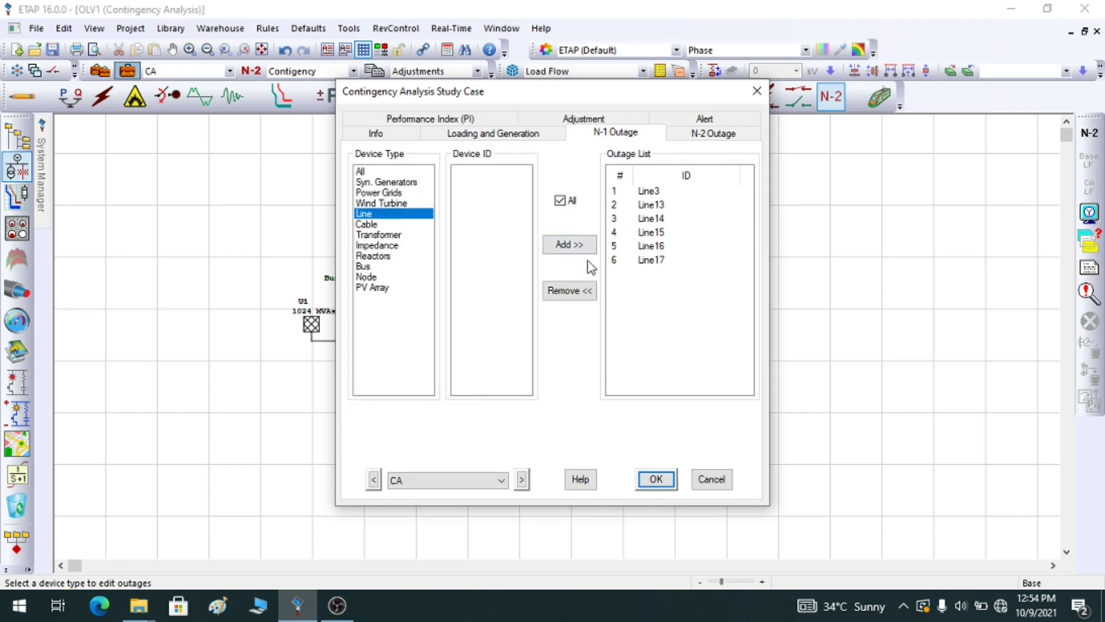
pyautogui.click(579, 293)
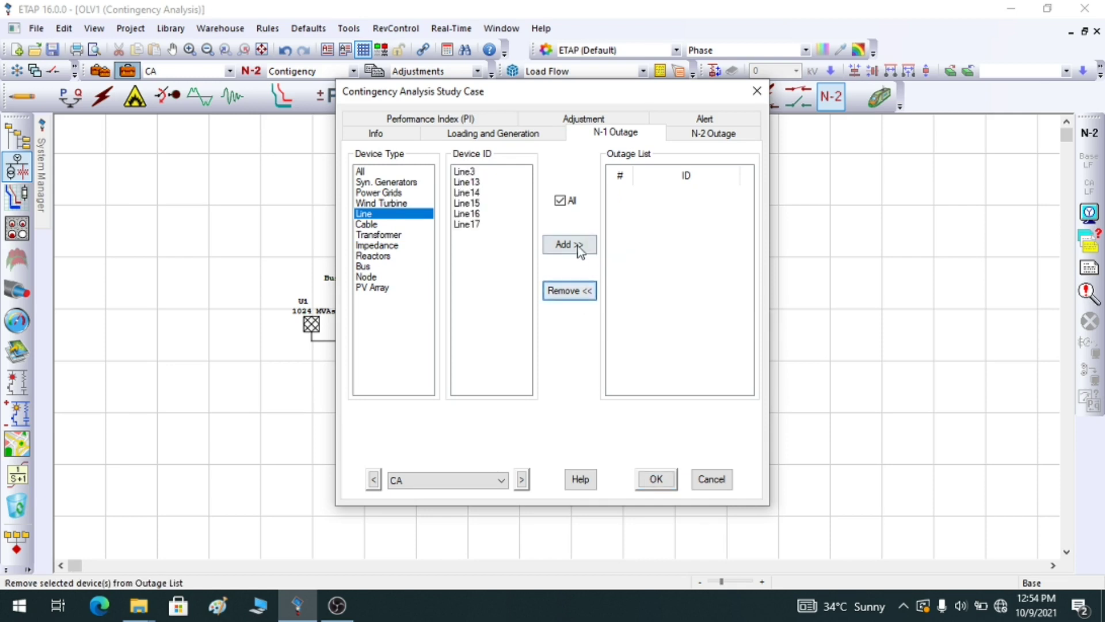
pyautogui.click(579, 246)
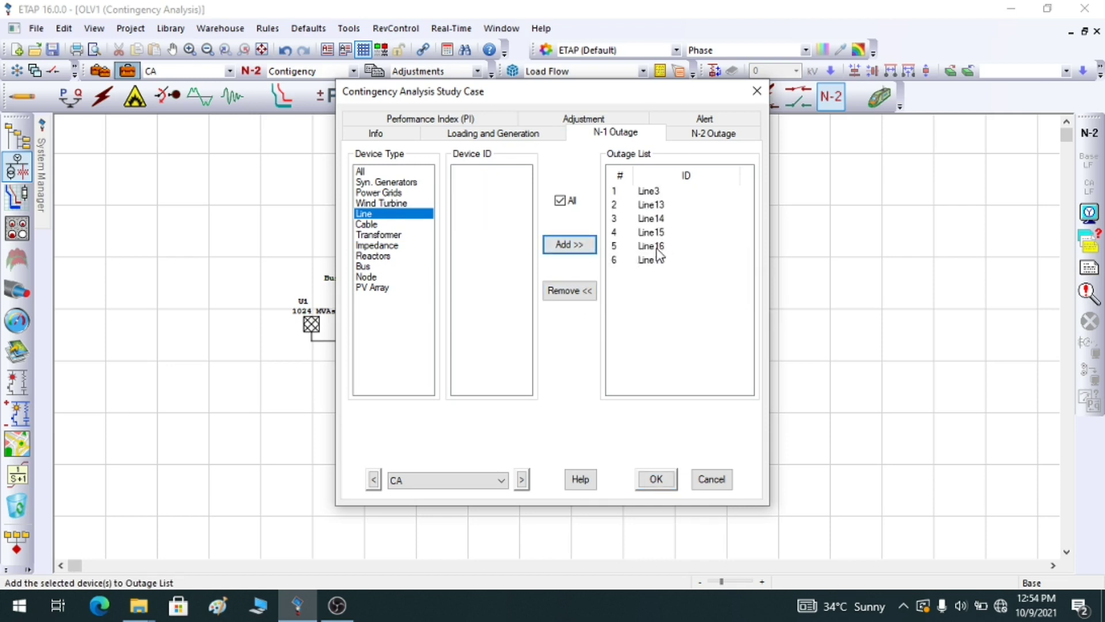
# - Enable all four performance indexes and combined indexes, thresholds 0 and weights 100, and save
pyautogui.click(454, 118)
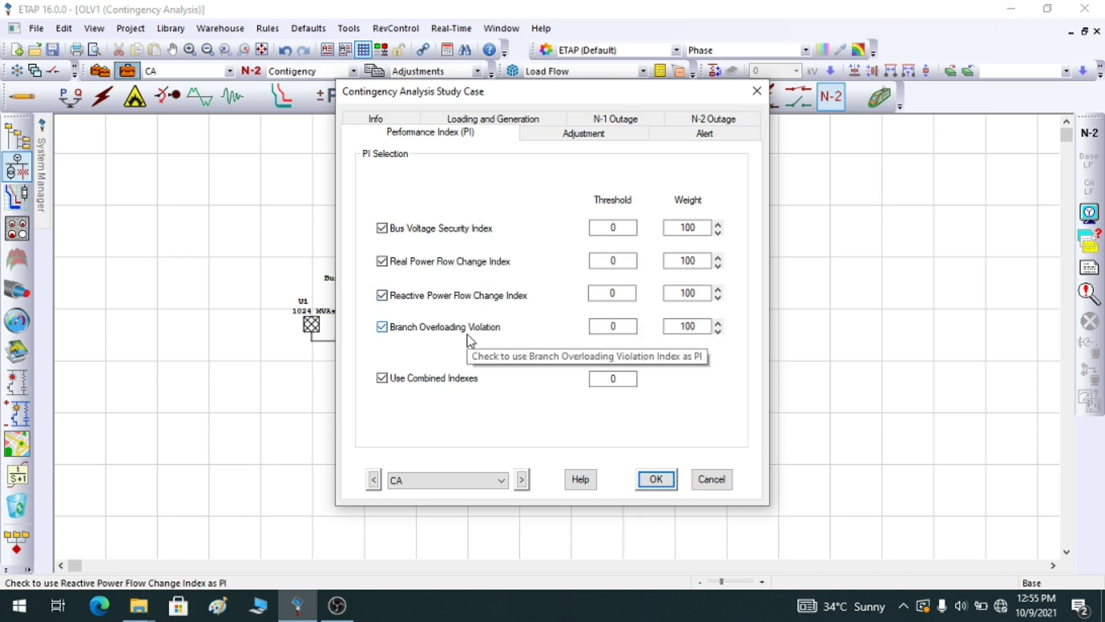
pyautogui.click(395, 381)
pyautogui.click(394, 381)
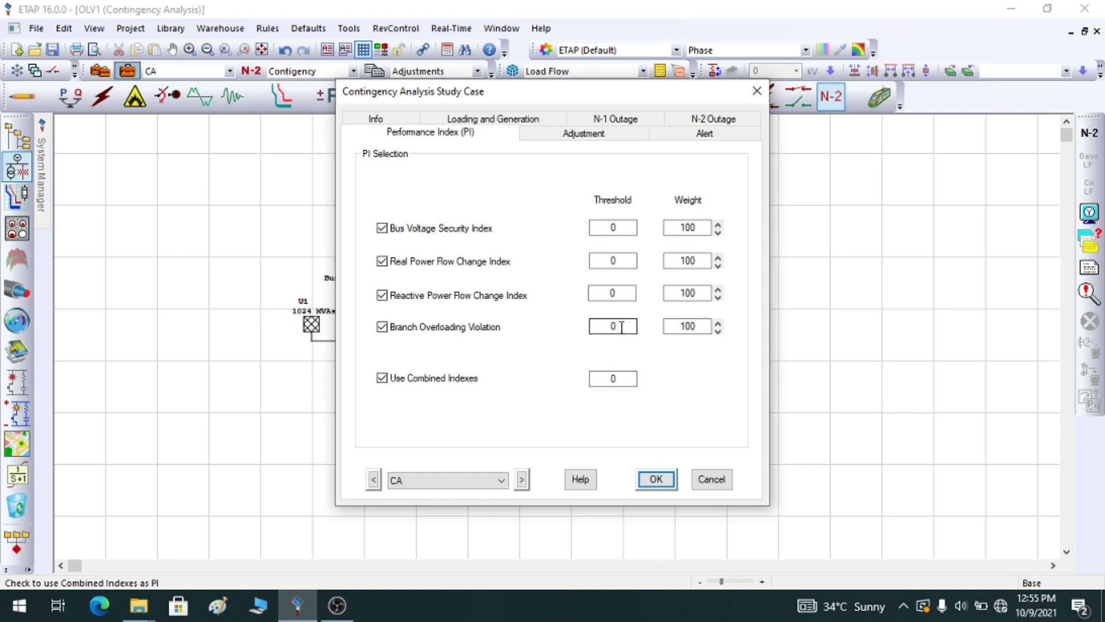
pyautogui.click(612, 375)
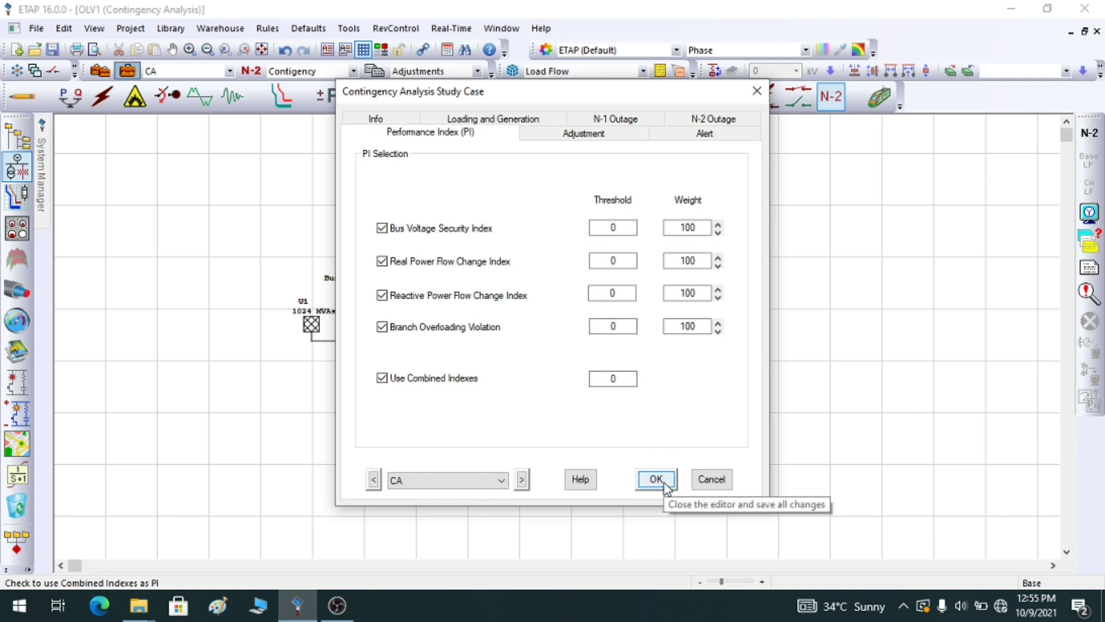
pyautogui.click(656, 479)
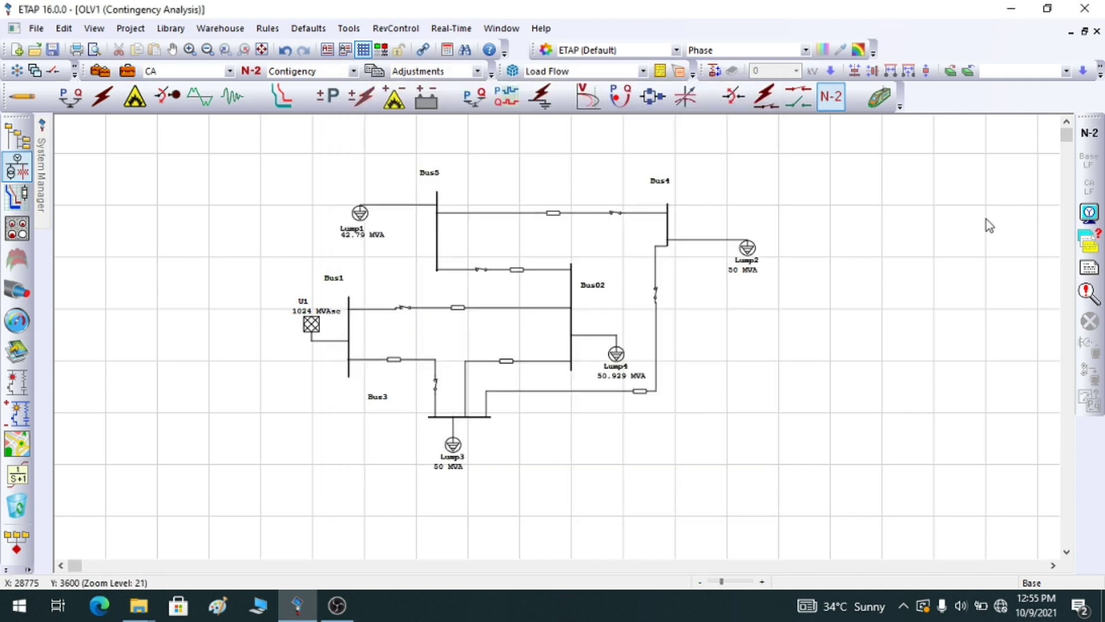
# - Run contingency analysis and select Line3 (combined index 20.51) in the Performance Index report
pyautogui.click(1089, 137)
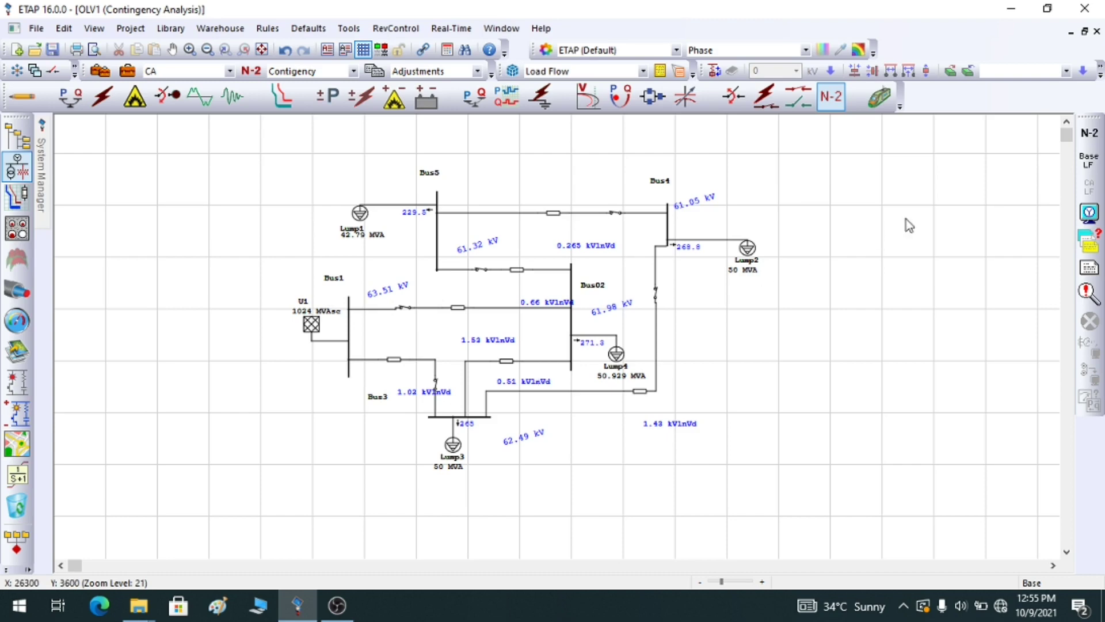
pyautogui.click(1090, 243)
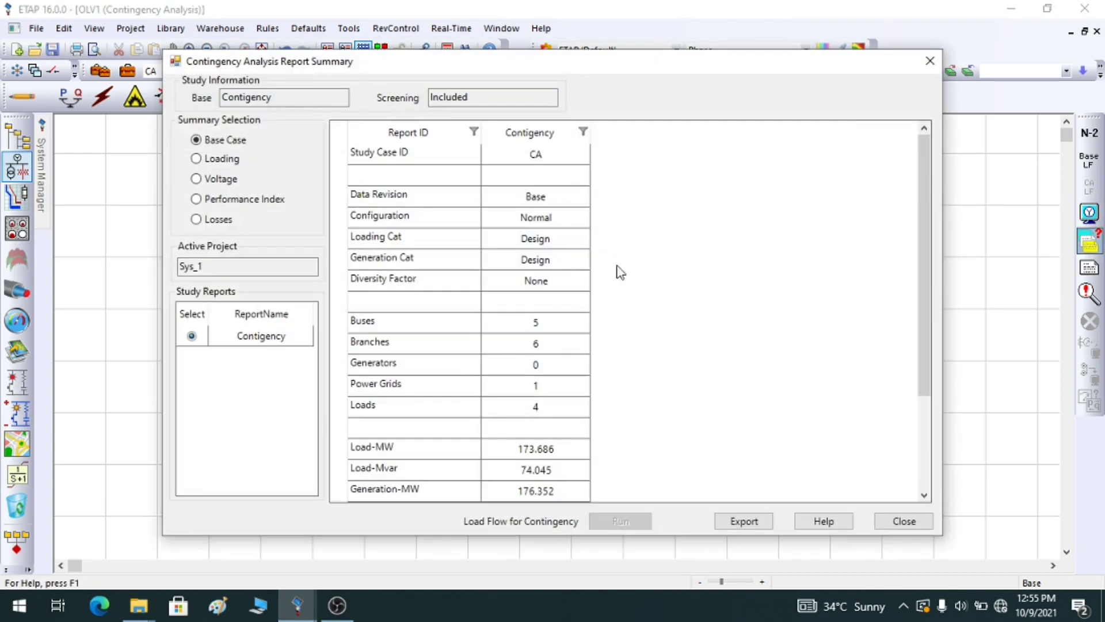
pyautogui.click(264, 203)
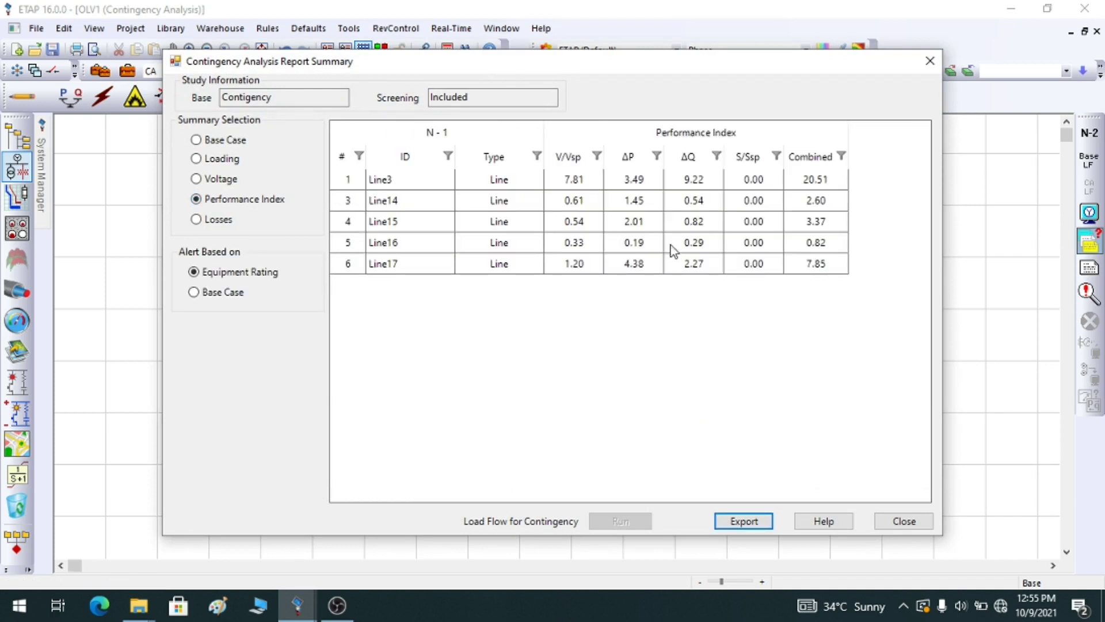
pyautogui.click(792, 181)
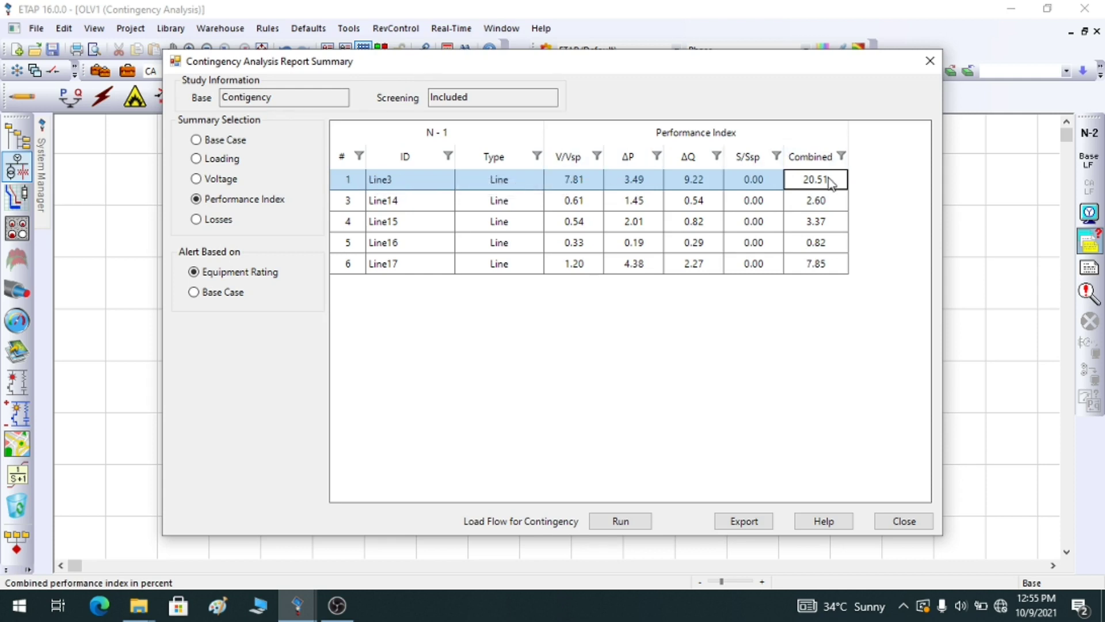
pyautogui.click(826, 265)
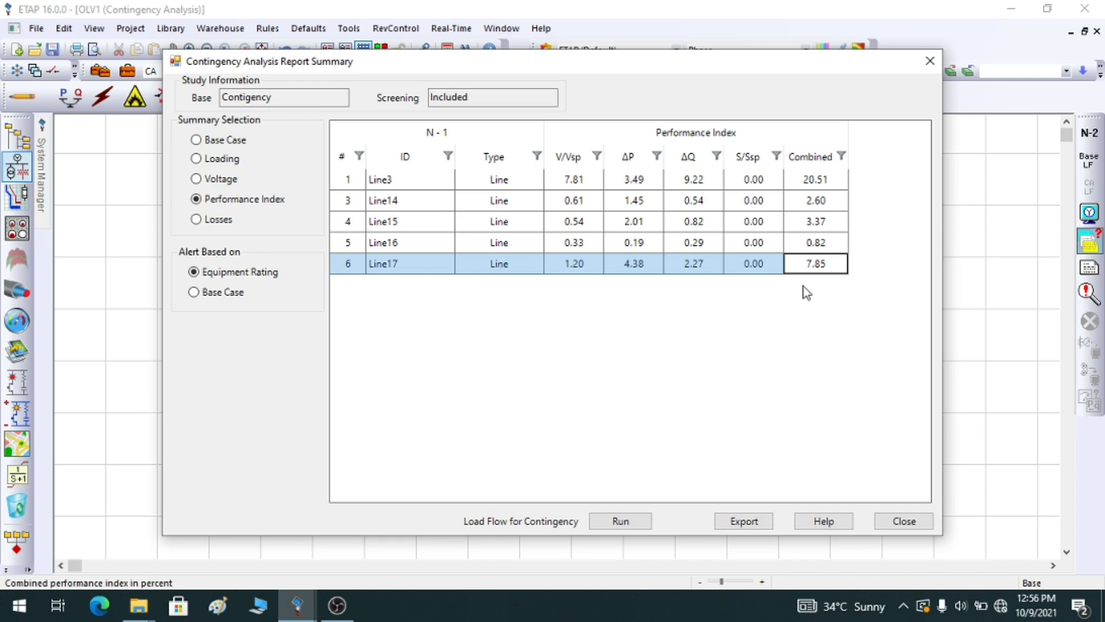
pyautogui.click(429, 179)
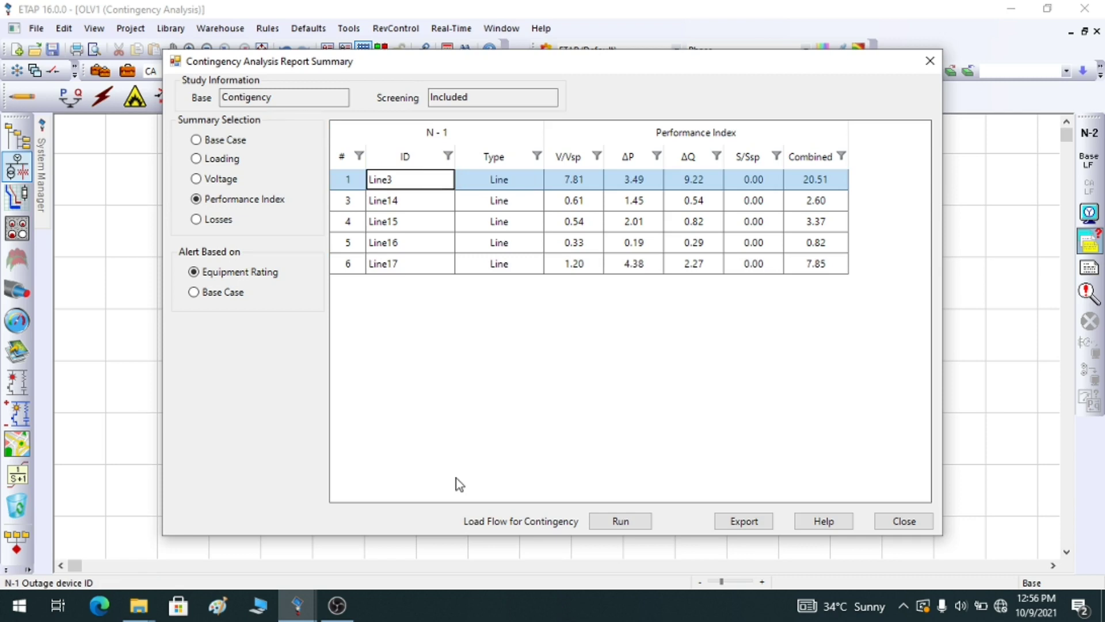
pyautogui.click(493, 186)
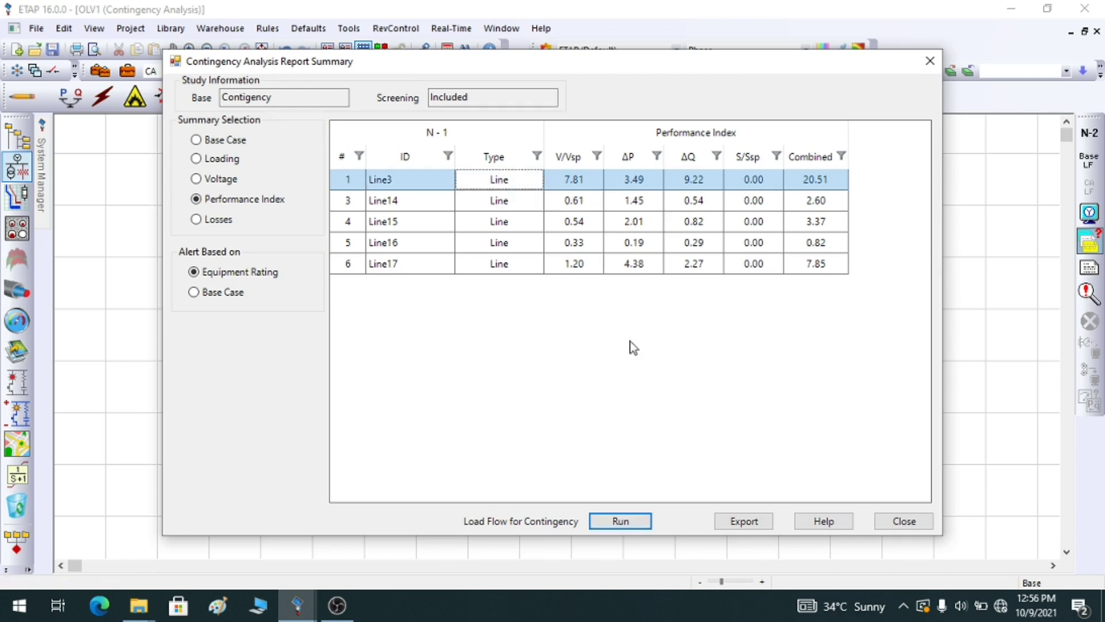
# - Run the Load Flow for Contingency on the Line3 outage case
pyautogui.click(630, 525)
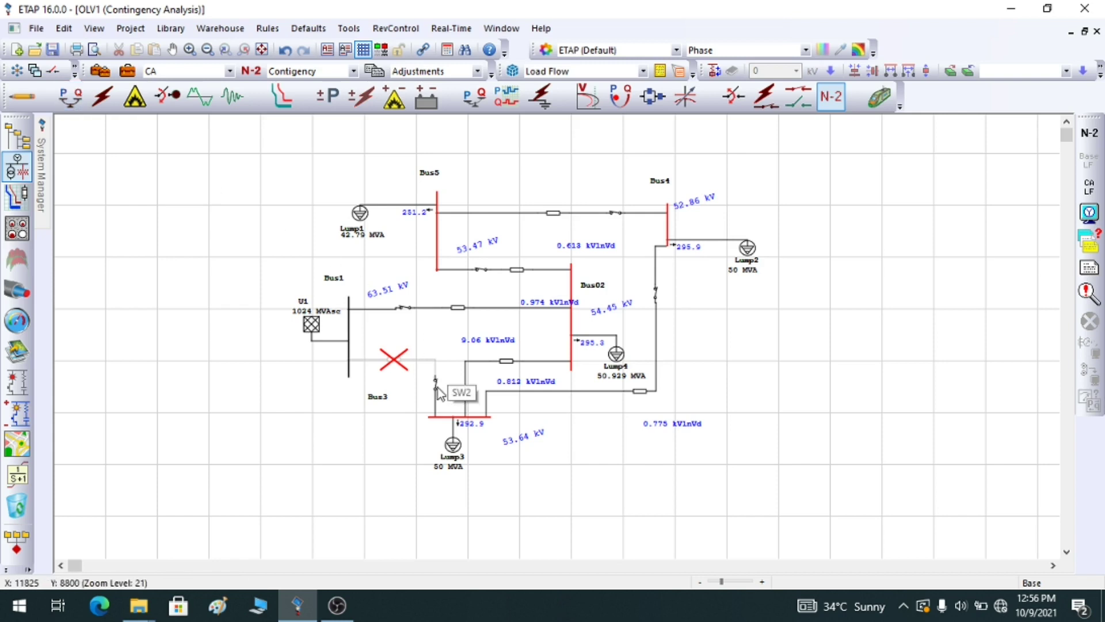
# - Open switch SW2 in Load Flow mode, then rerun contingency analysis past the voltage-violation warning
pyautogui.click(70, 96)
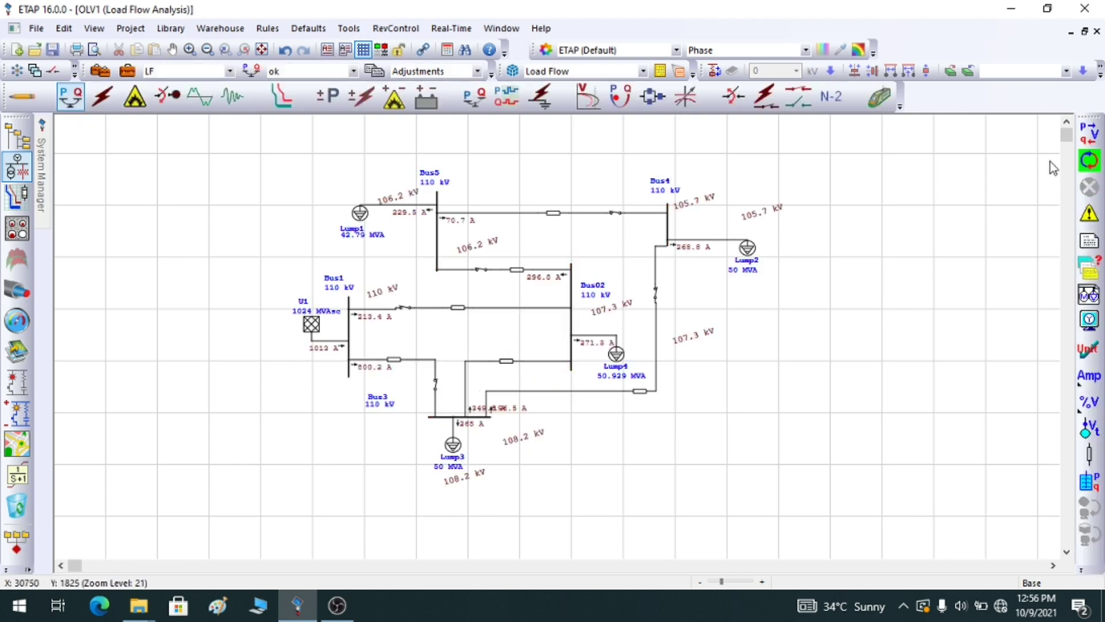
pyautogui.click(435, 383)
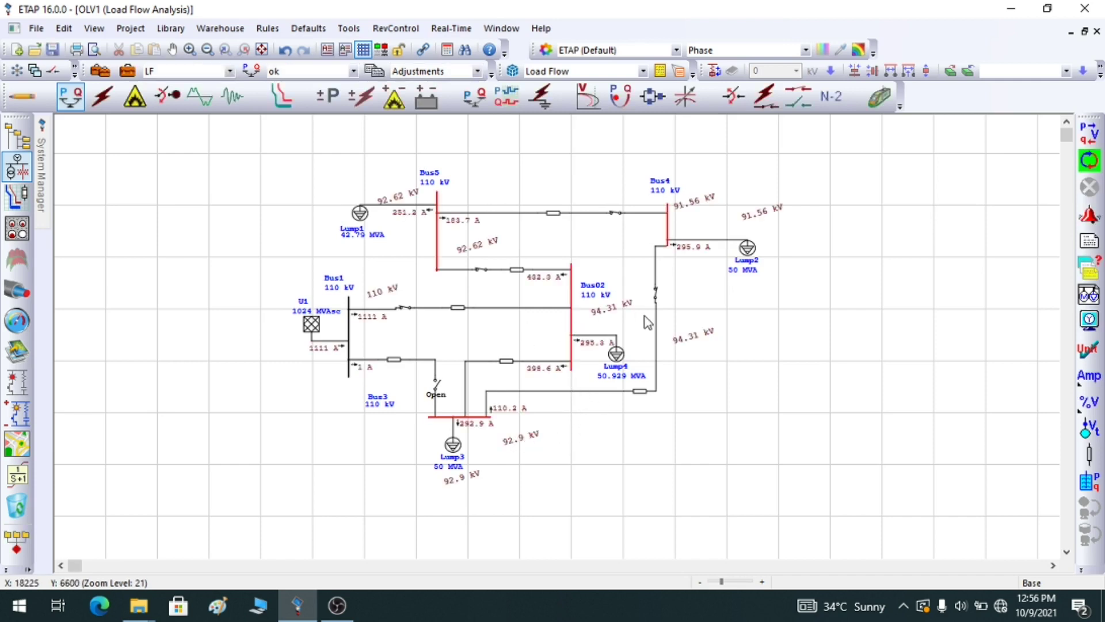
pyautogui.click(825, 99)
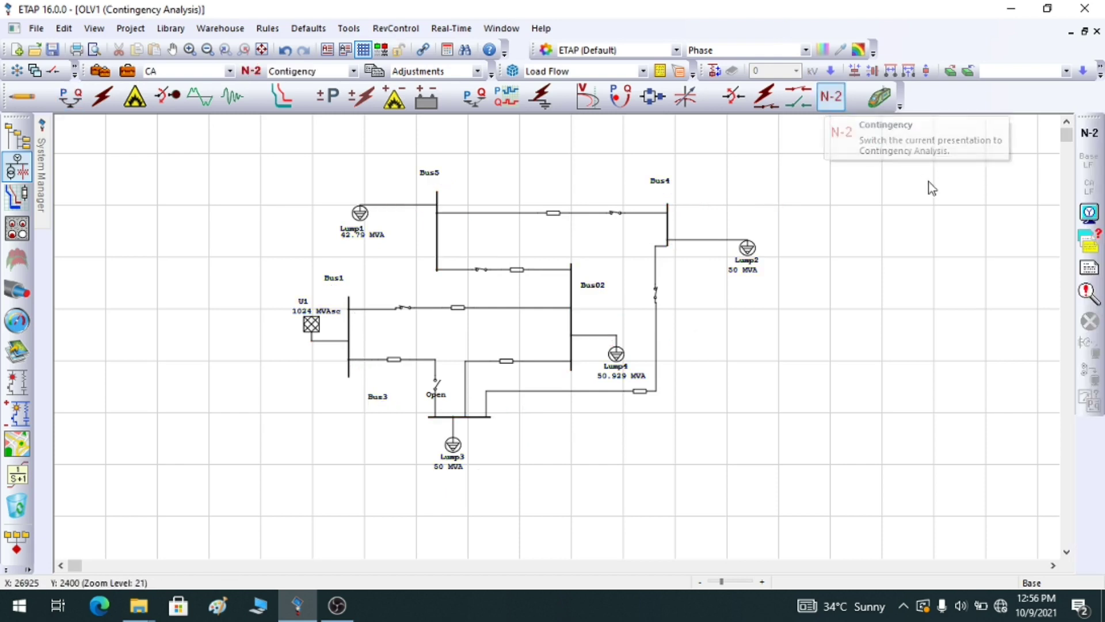
pyautogui.click(1089, 211)
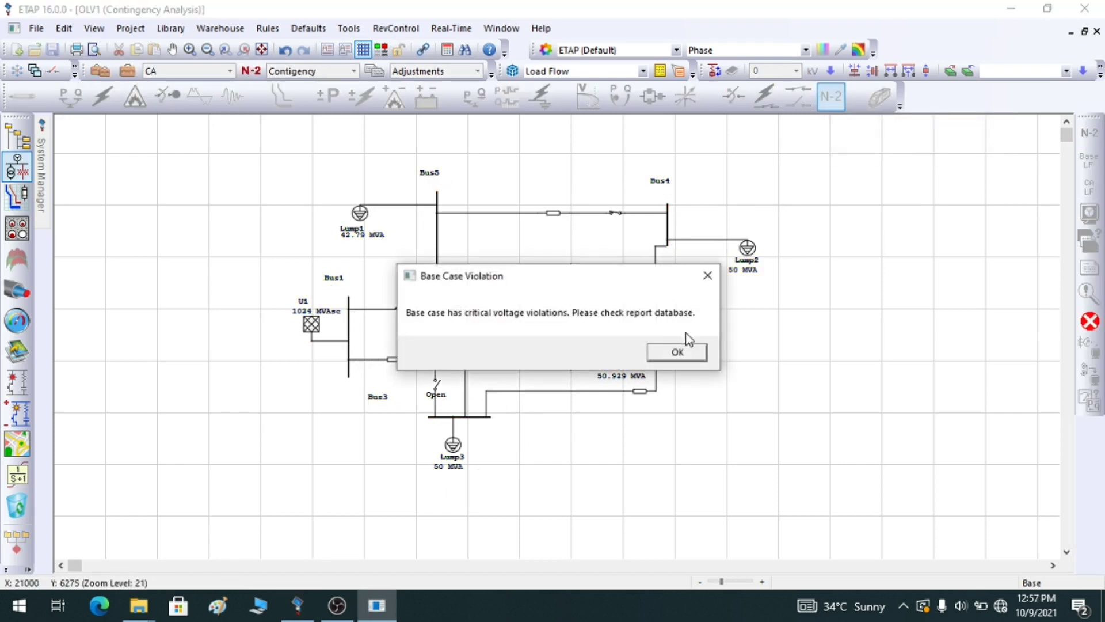
pyautogui.click(672, 353)
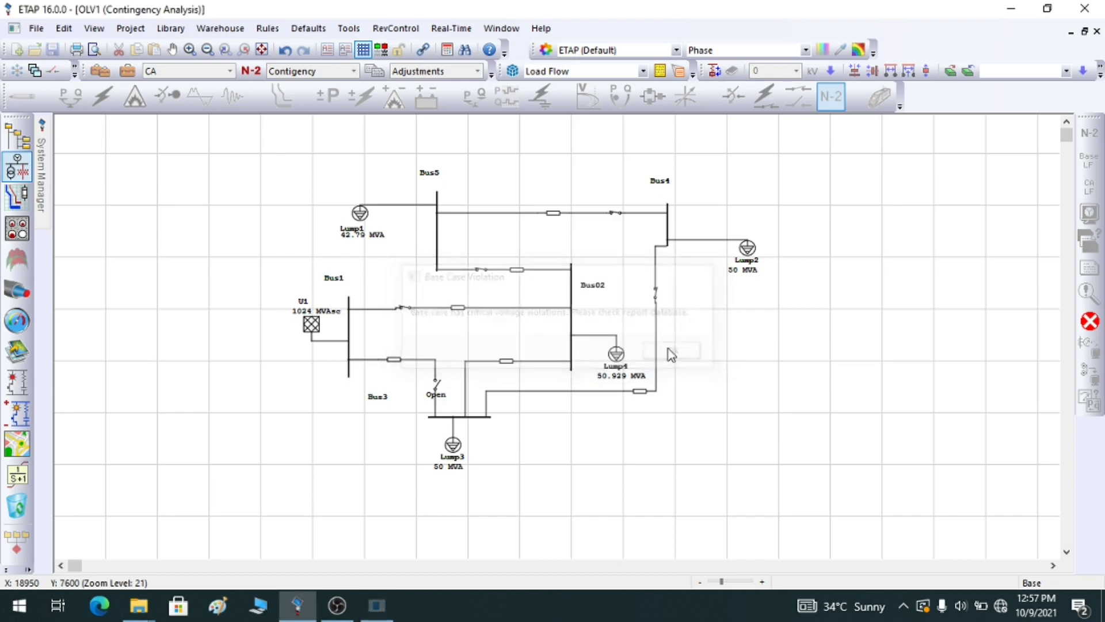
# - Set SW2's status back to Close in the Switch Editor
pyautogui.doubleClick(438, 395)
pyautogui.click(657, 416)
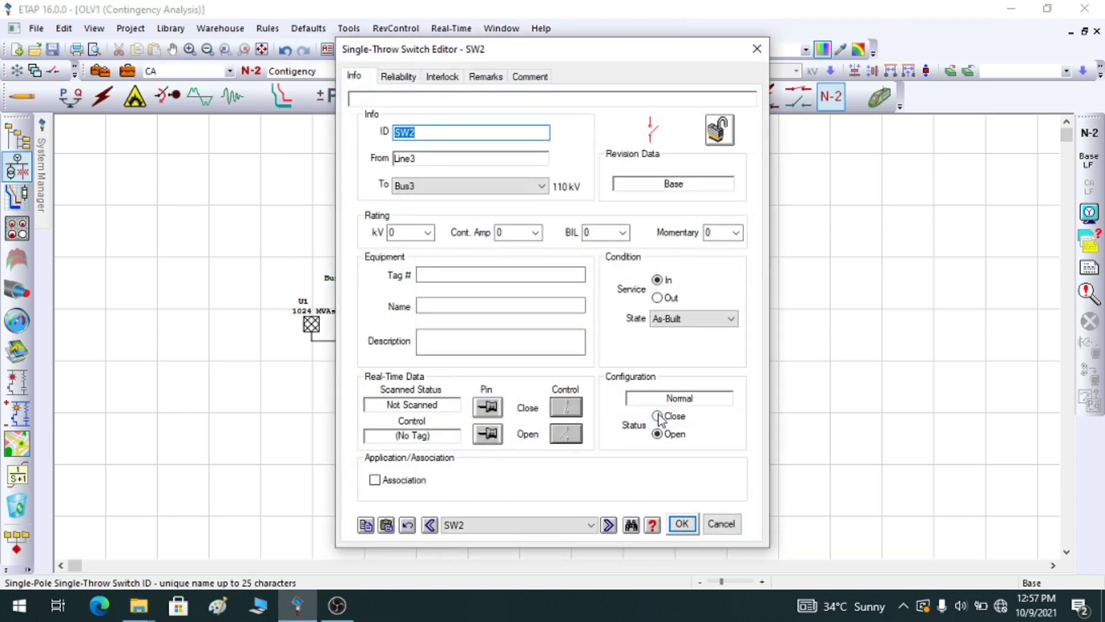
pyautogui.click(682, 523)
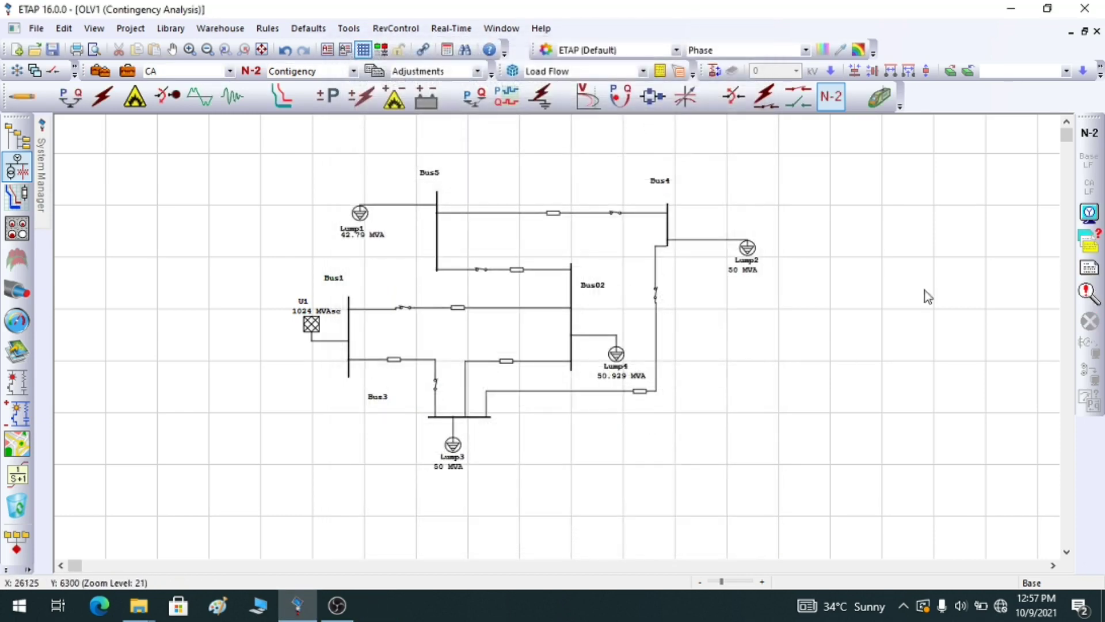
# - Rerun contingency analysis, select Line3 in the Performance Index report, and run its outage load flow
pyautogui.click(1096, 144)
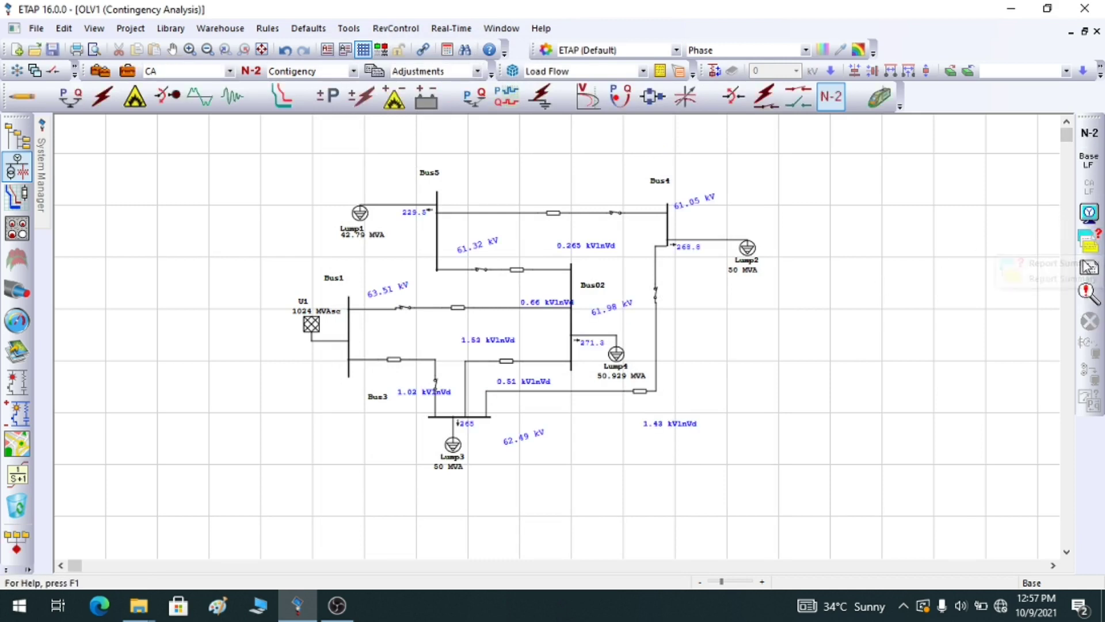
pyautogui.click(1090, 238)
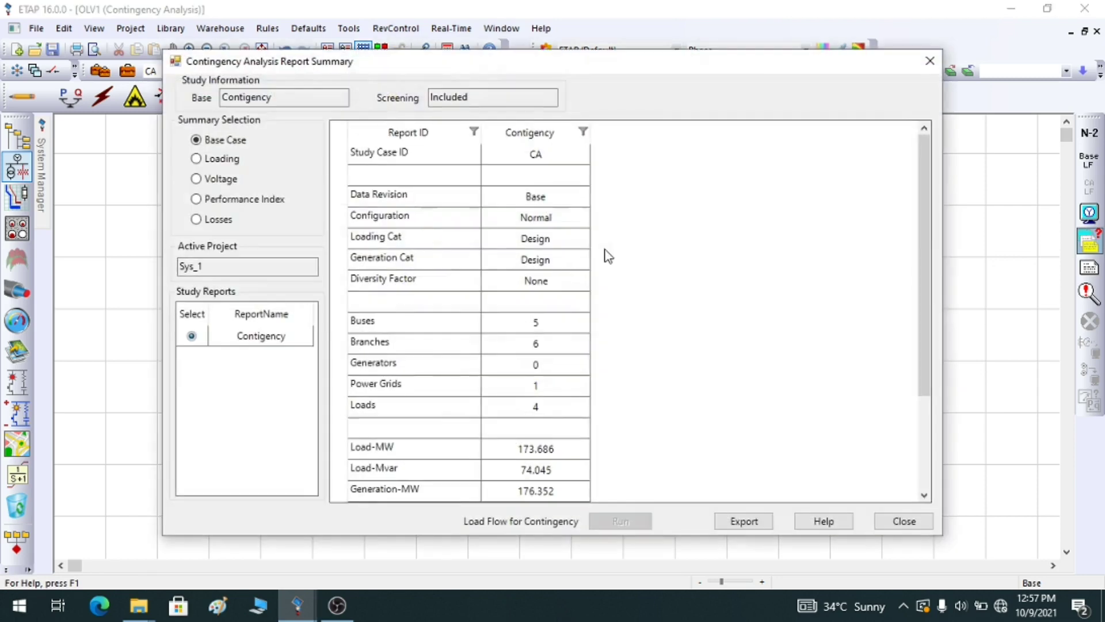
pyautogui.click(228, 199)
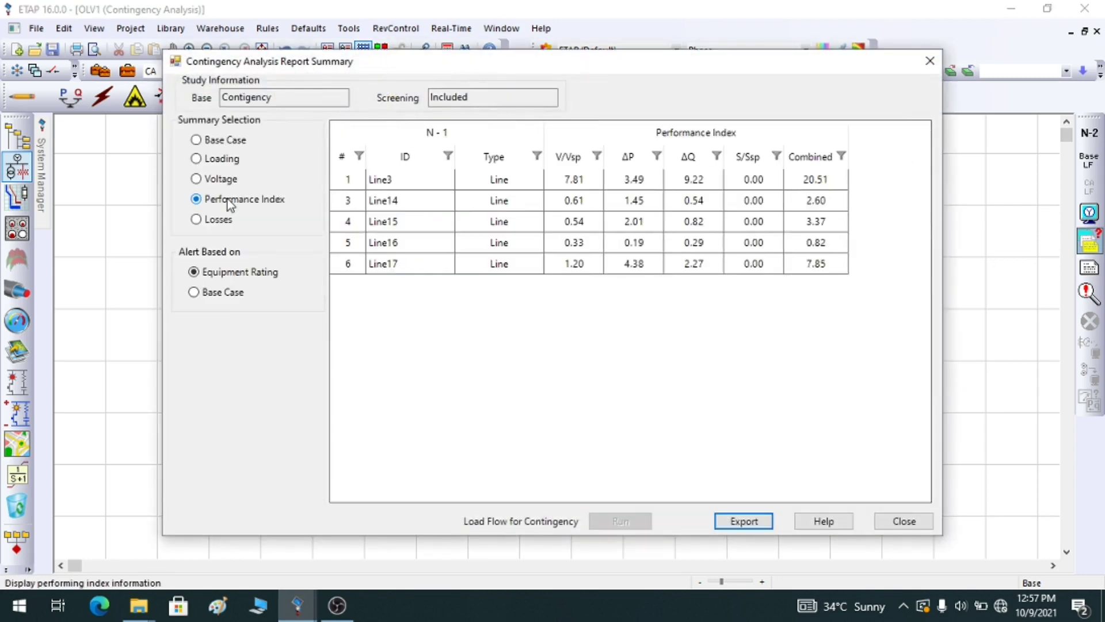
pyautogui.click(409, 182)
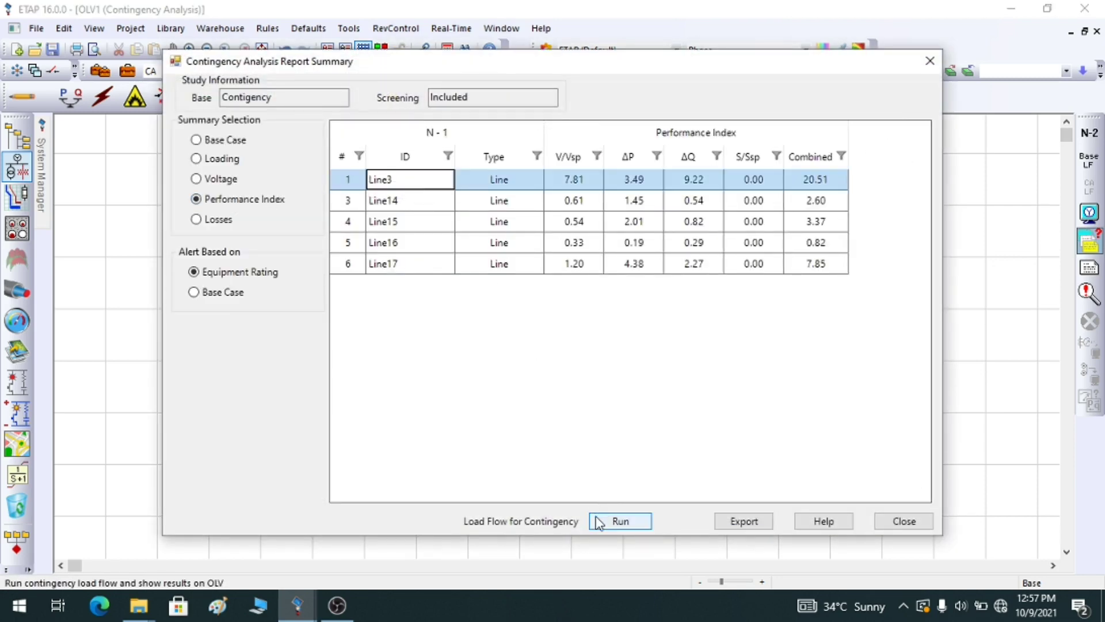
pyautogui.click(616, 520)
# - Close the Contingency Analysis Report Summary to show the Line3 outage results on OLV1
pyautogui.click(897, 528)
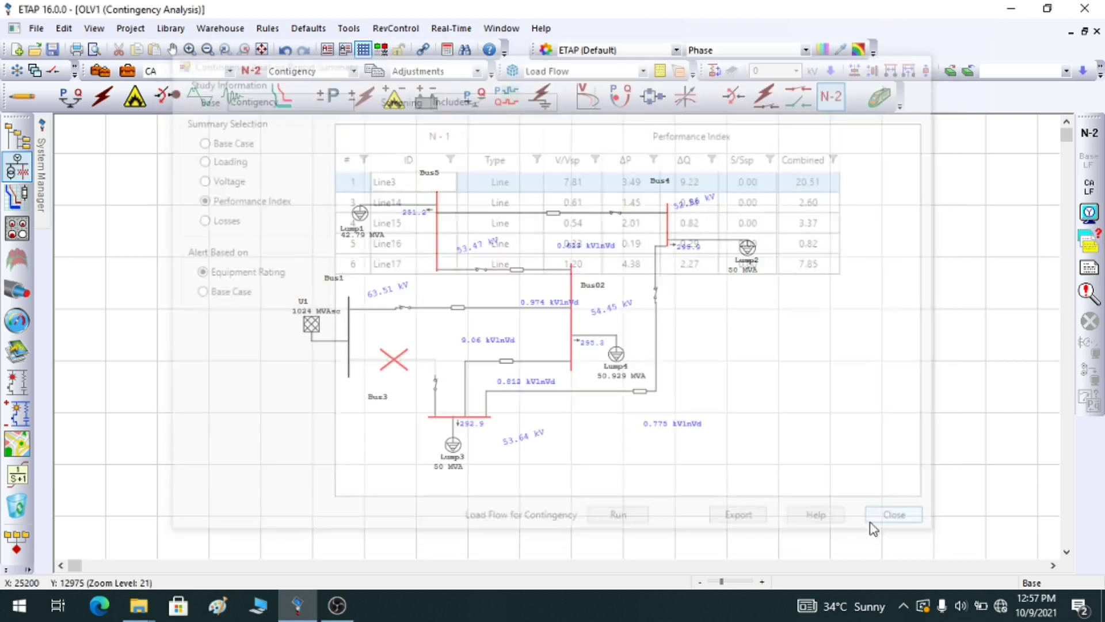